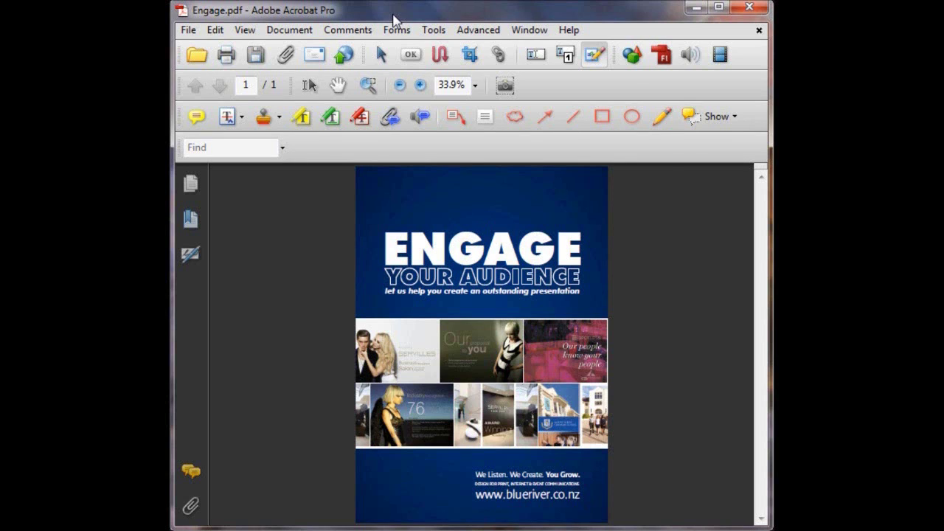
- Activate the Hand tool to pan around the Engage poster page
click(337, 85)
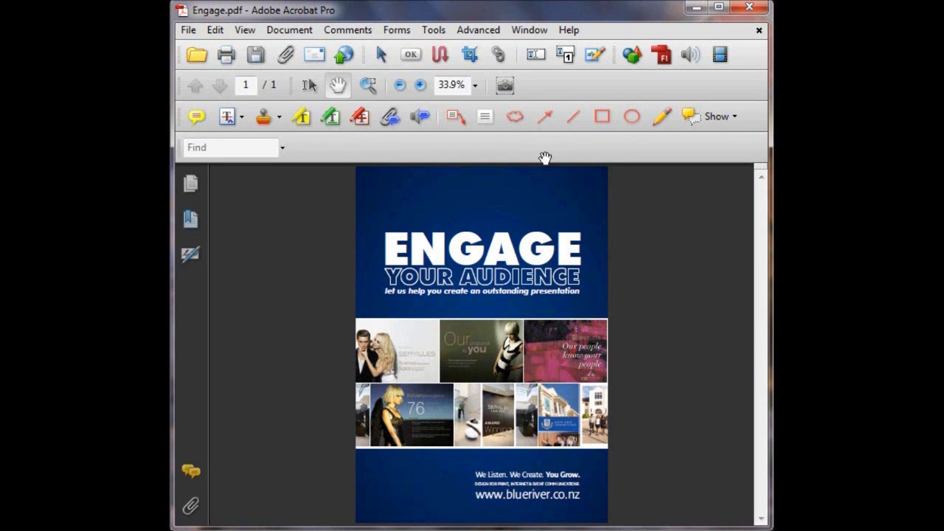
- Show the Comment & Markup Stamps menu, browsing the Dynamic and Standard Business stamp sets
click(426, 33)
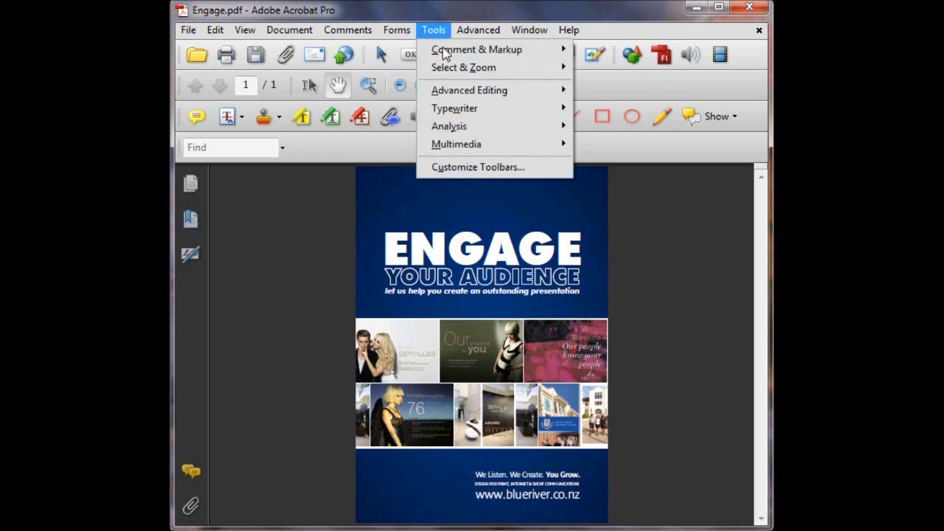
mouse_move(468, 59)
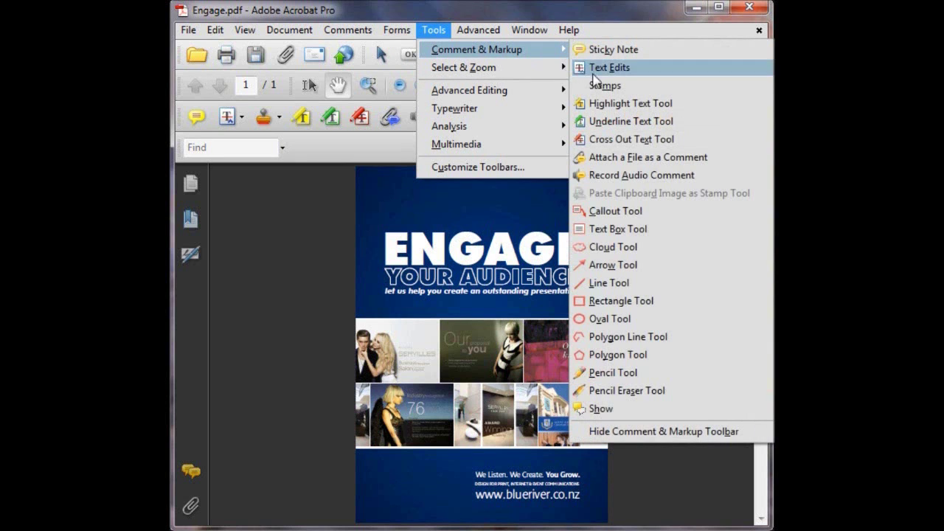
mouse_move(594, 86)
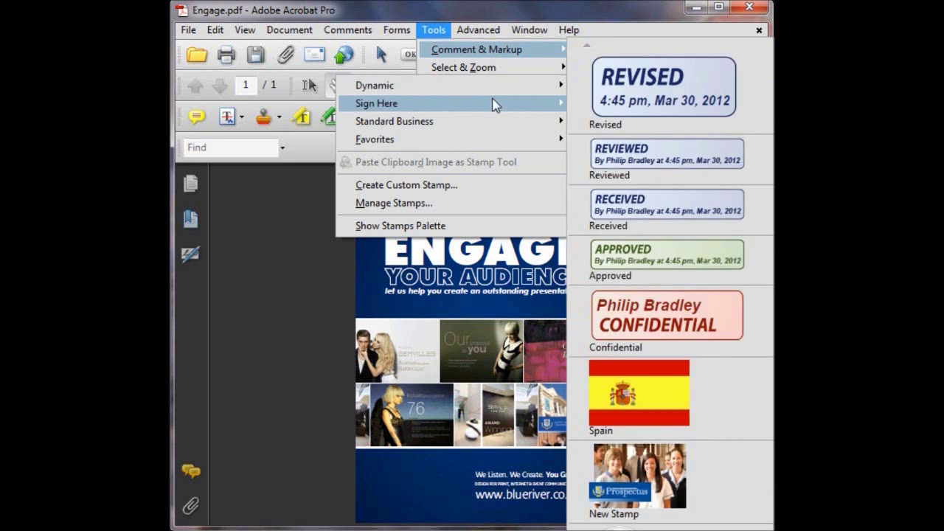
mouse_move(490, 121)
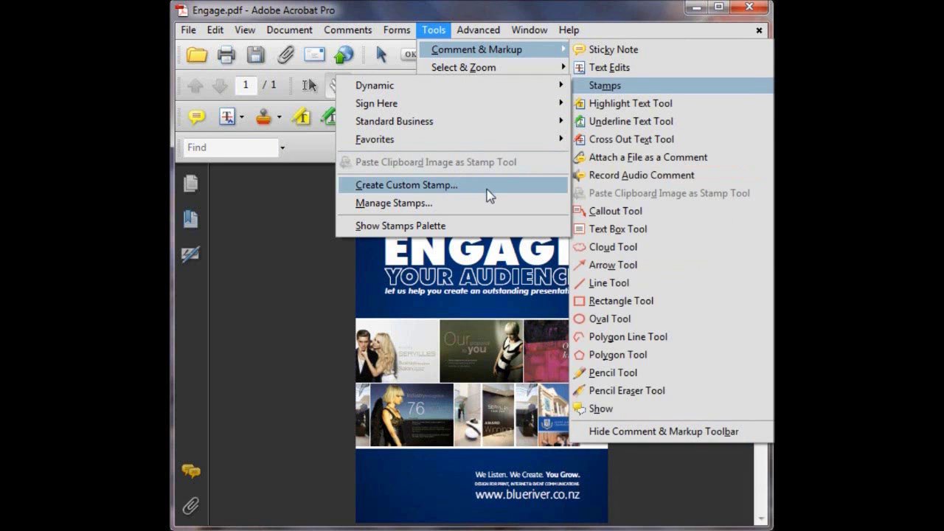
- Begin a custom stamp using the PNG image 'Blueriver logo square.png'
click(486, 195)
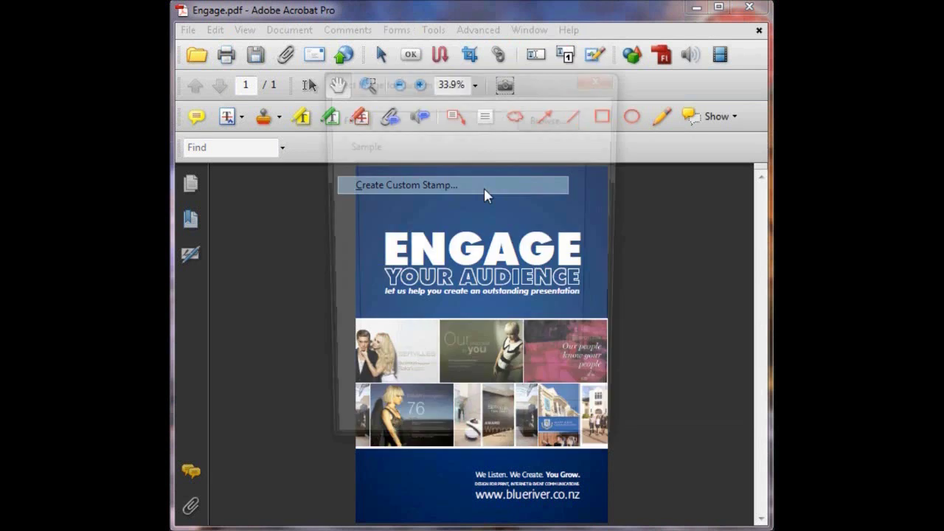
click(549, 118)
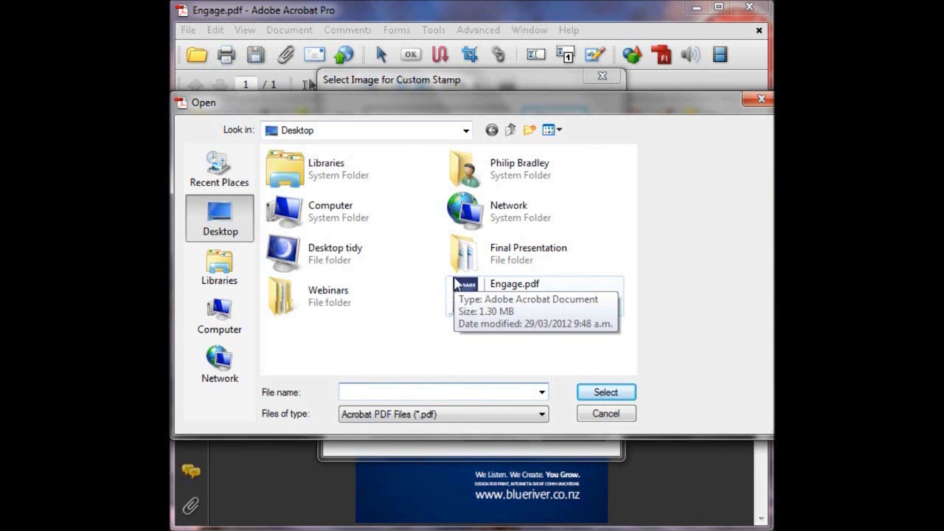
click(544, 417)
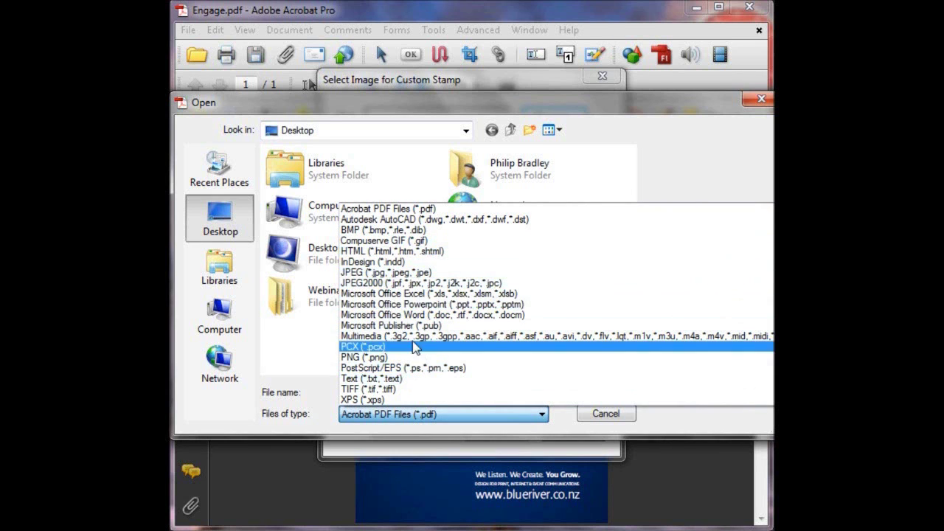
click(376, 358)
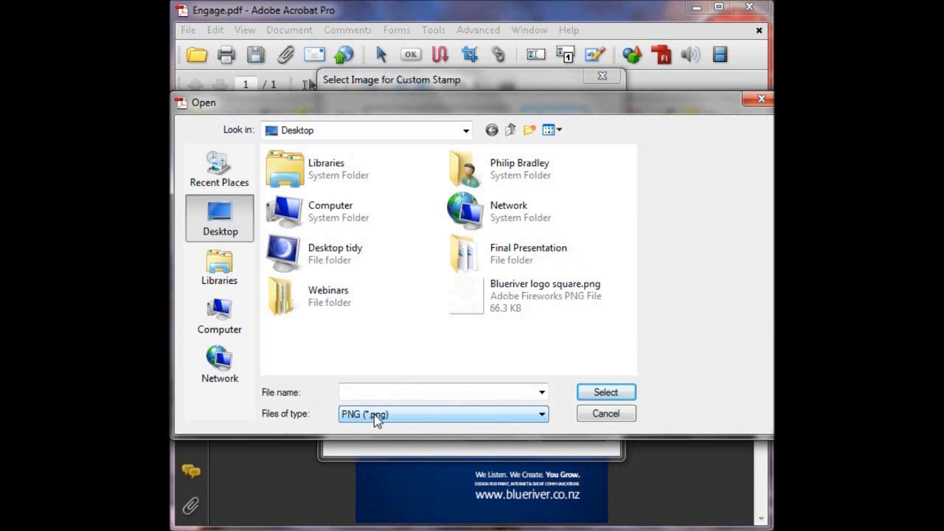
click(467, 296)
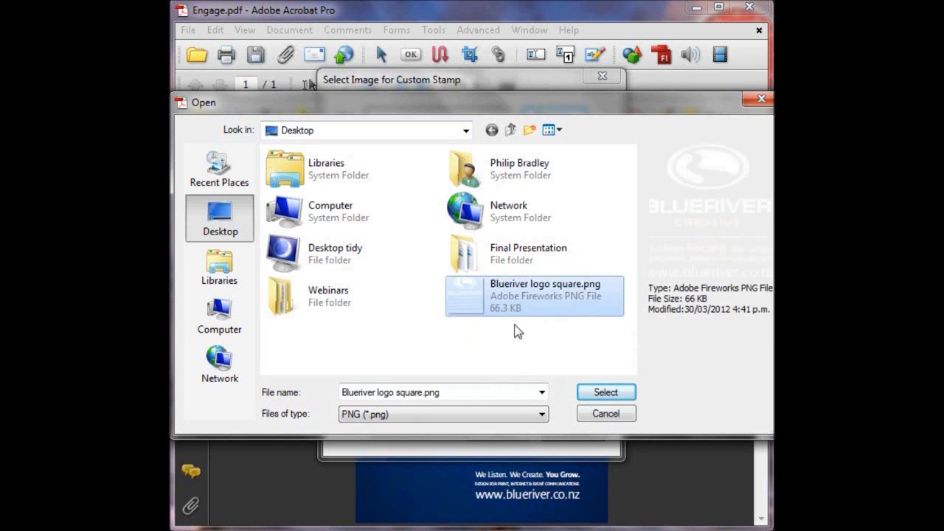
click(599, 391)
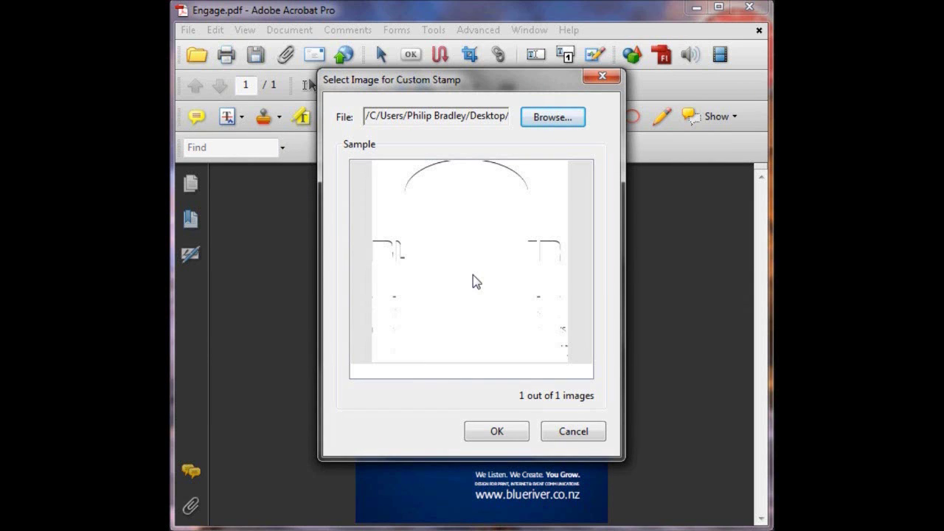
- Accept the logo image and save it as stamp 'Logo' in the Dynamic category
click(499, 436)
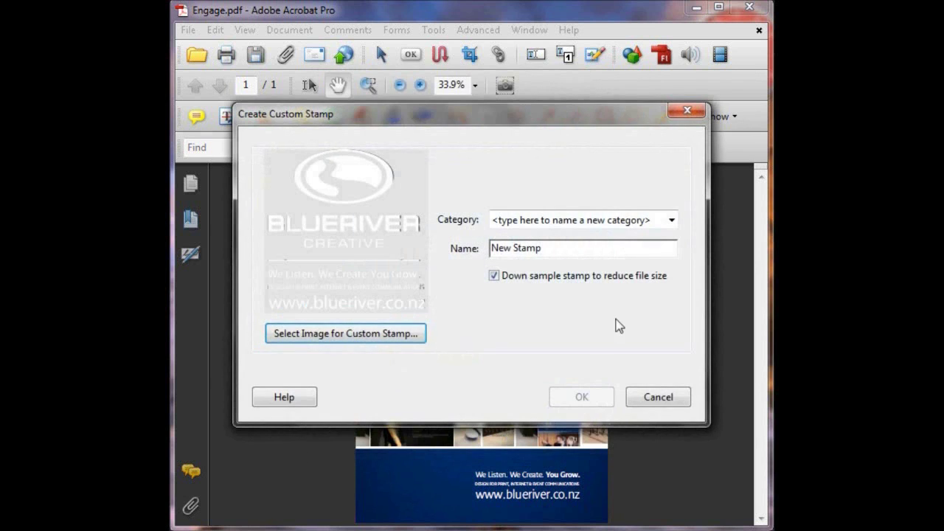
click(672, 222)
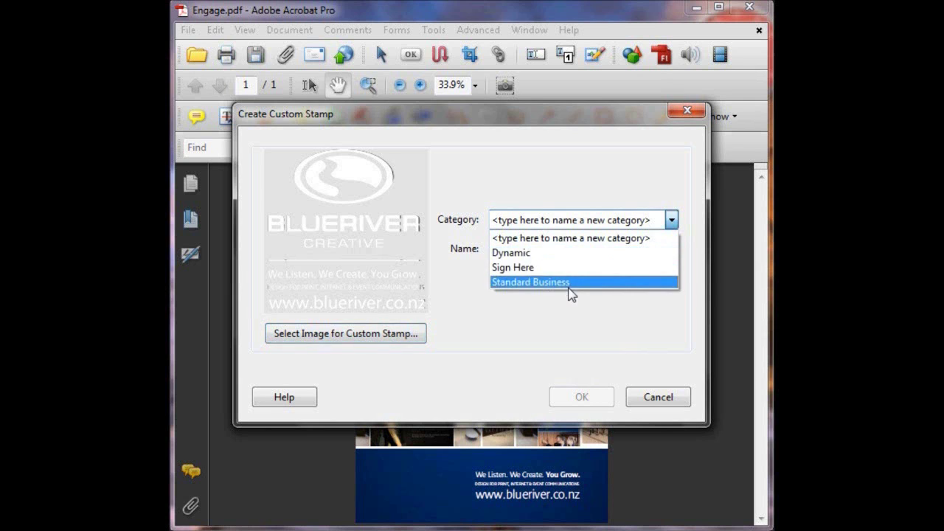
click(537, 255)
click(554, 247)
drag(554, 248, 489, 248)
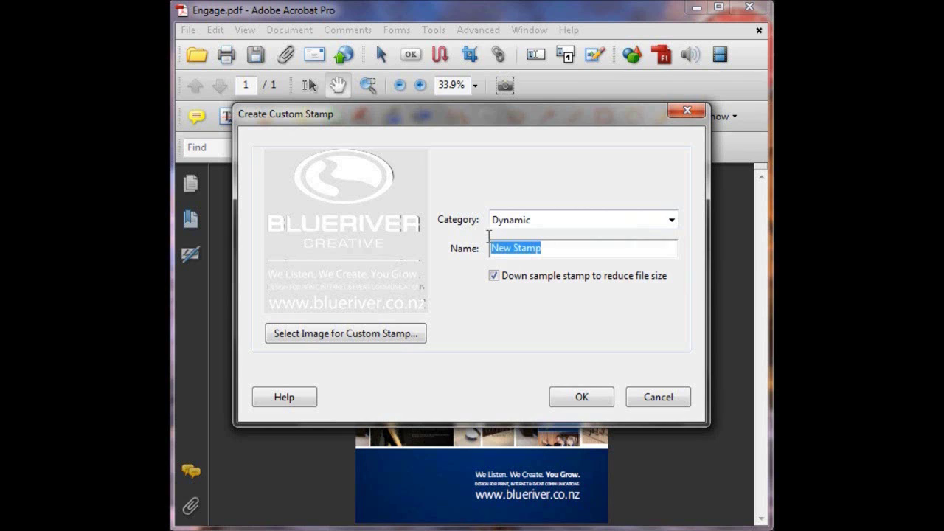
key(BackSpace)
click(580, 397)
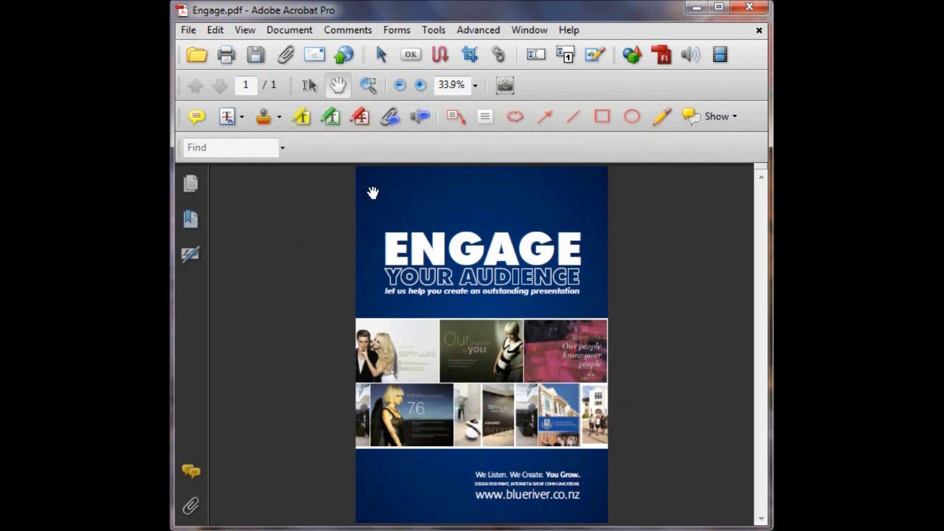
- Switch to the Select tool and browse Dynamic stamps down to the new Blueriver logo stamp
click(381, 55)
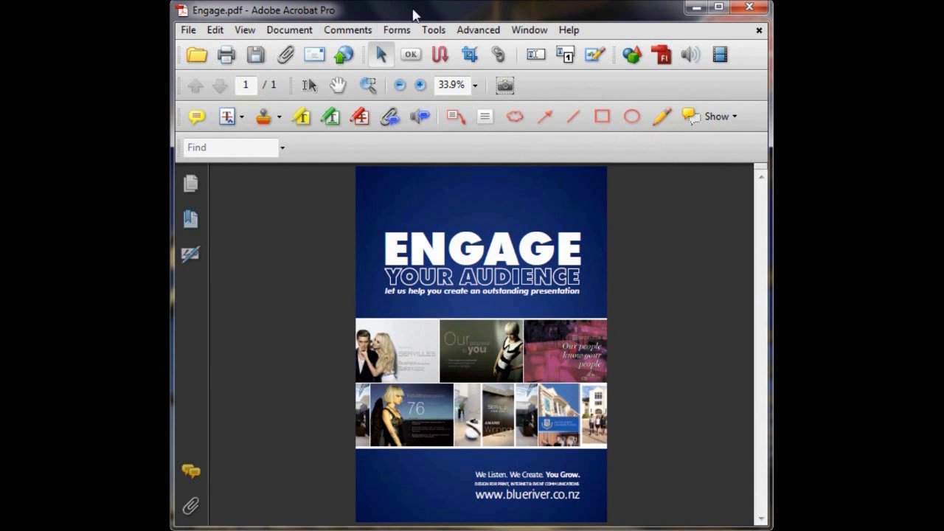
click(441, 31)
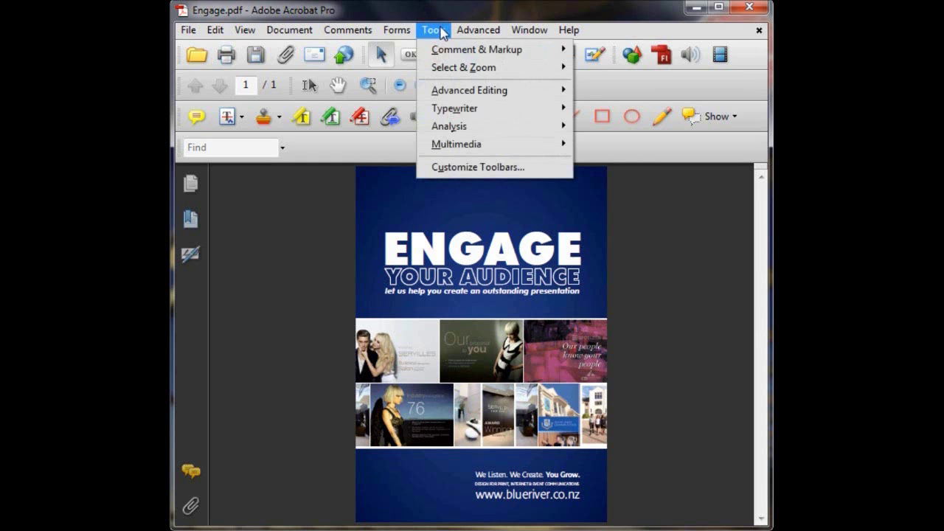
mouse_move(449, 50)
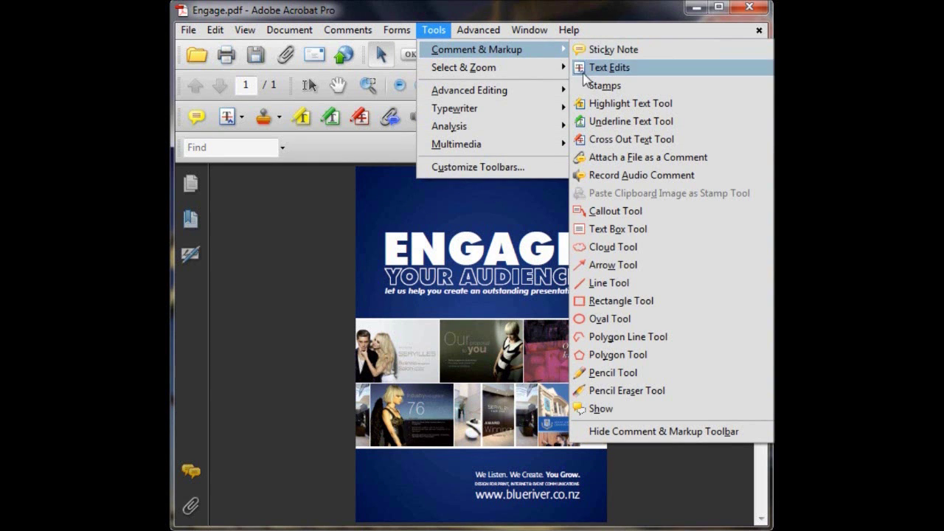
mouse_move(596, 92)
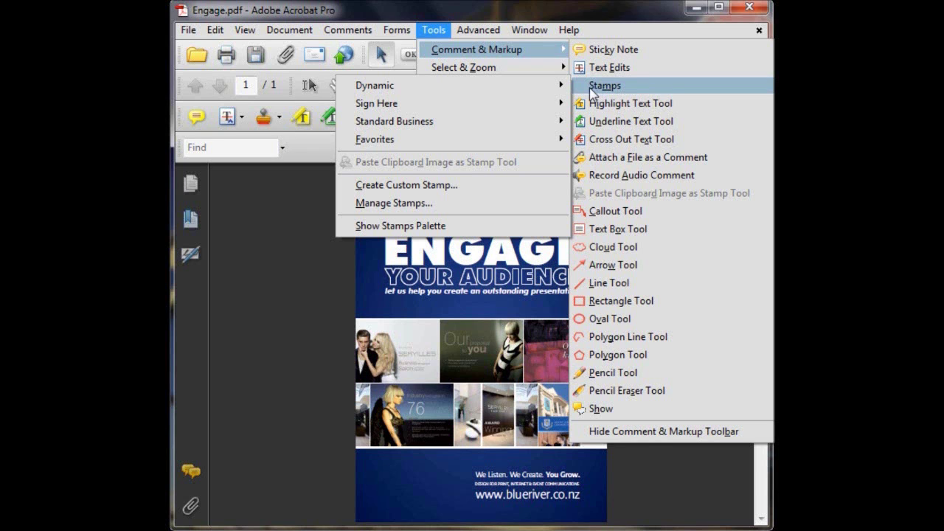
mouse_move(492, 81)
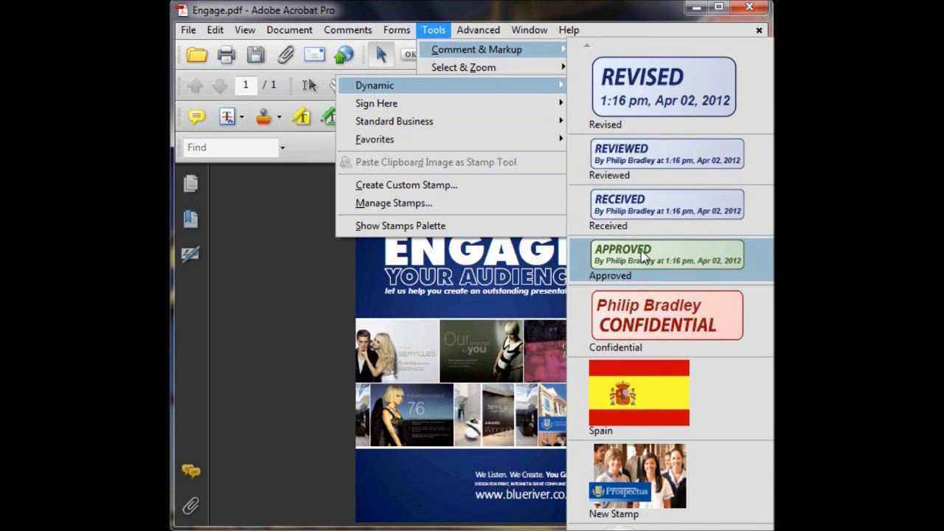
scroll(671, 295, down, 1)
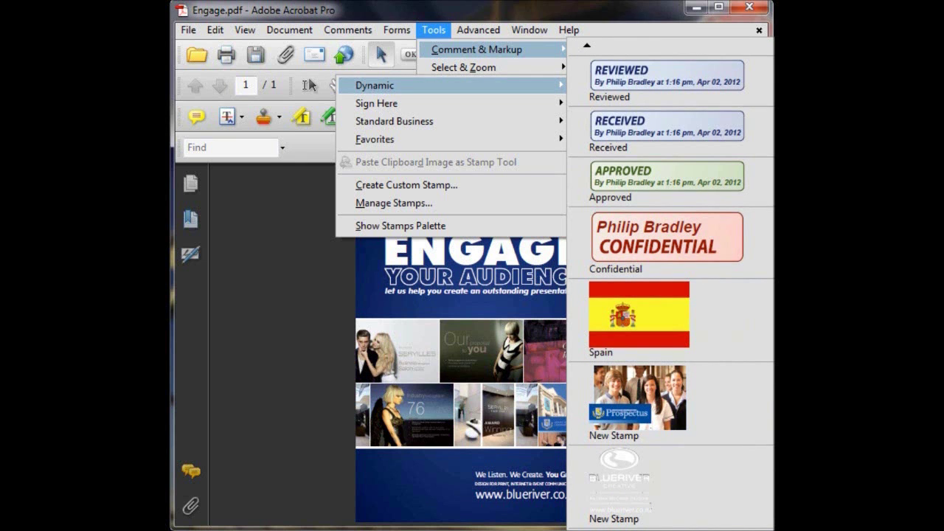
- Place the Blueriver logo stamp at the poster's bottom-left, skipping the identity details prompt
click(637, 398)
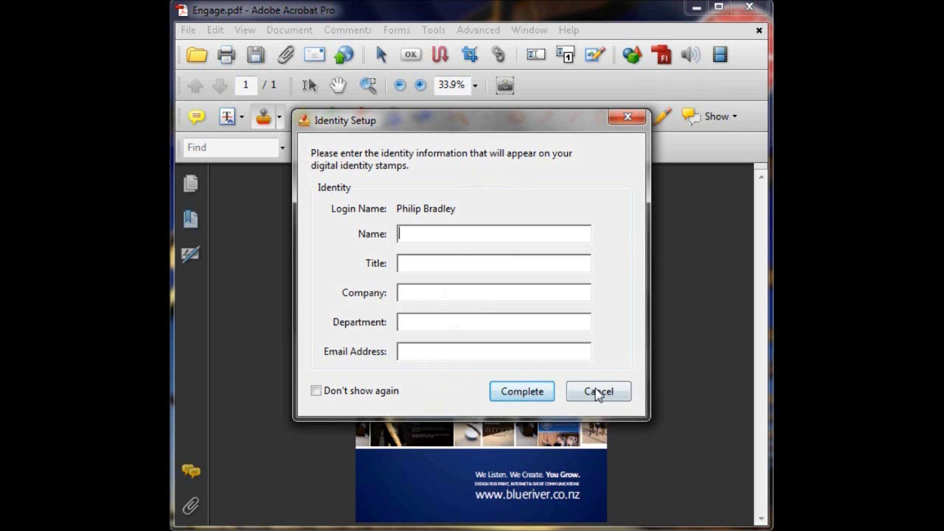
click(521, 393)
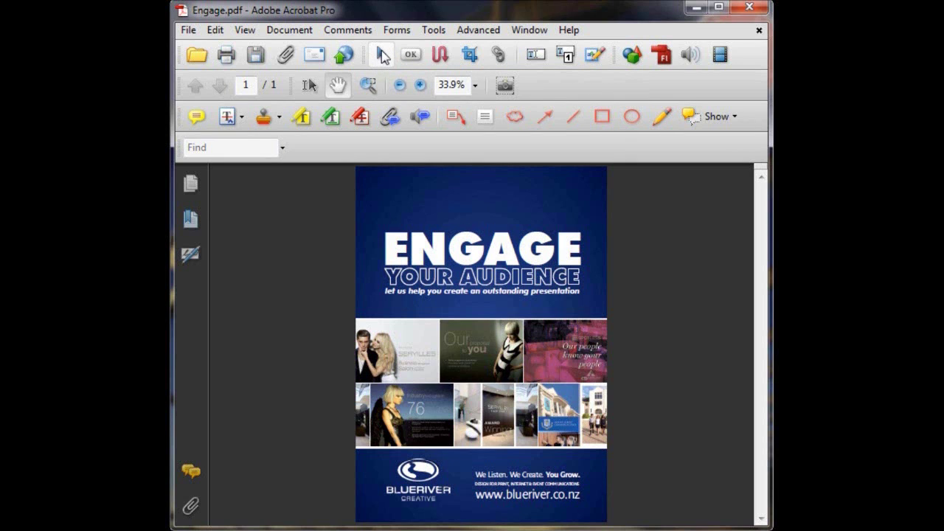
- Move the Blueriver logo stamp slightly right and down within the bottom band, then deselect it
click(381, 56)
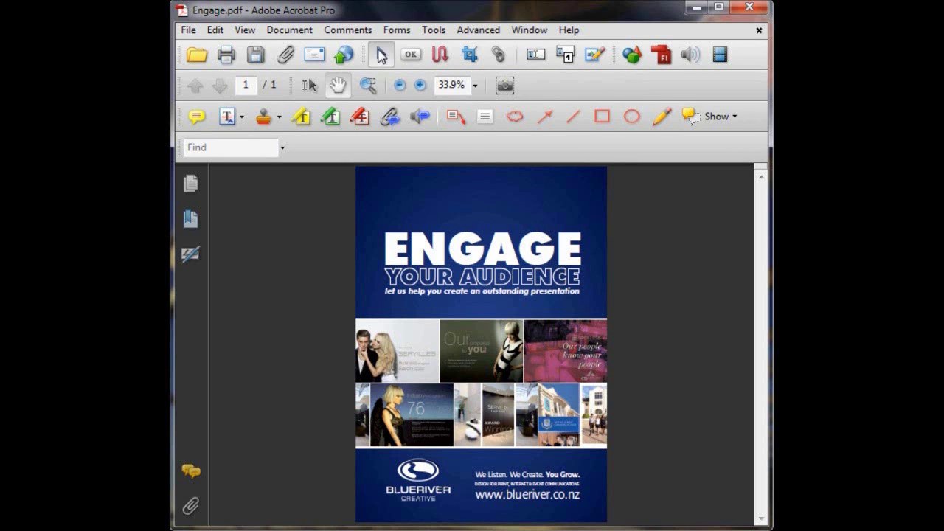
click(428, 471)
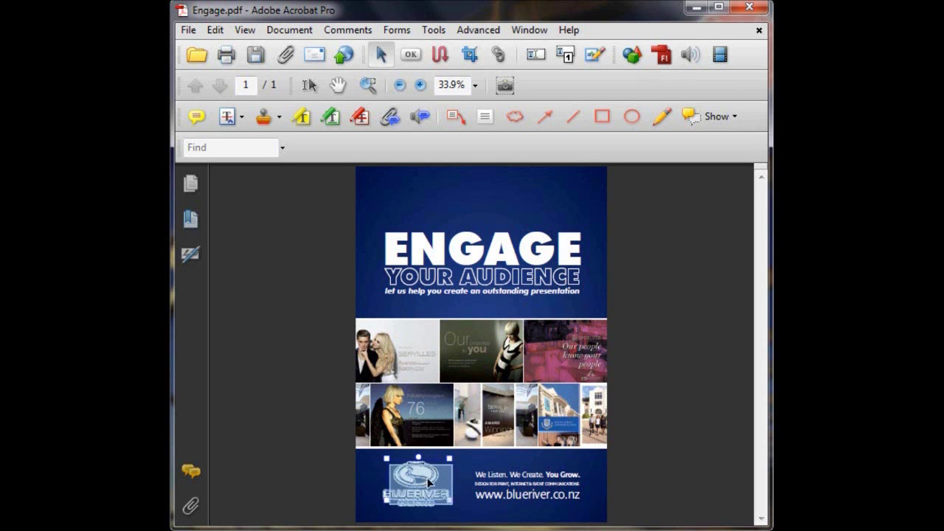
drag(424, 479, 427, 489)
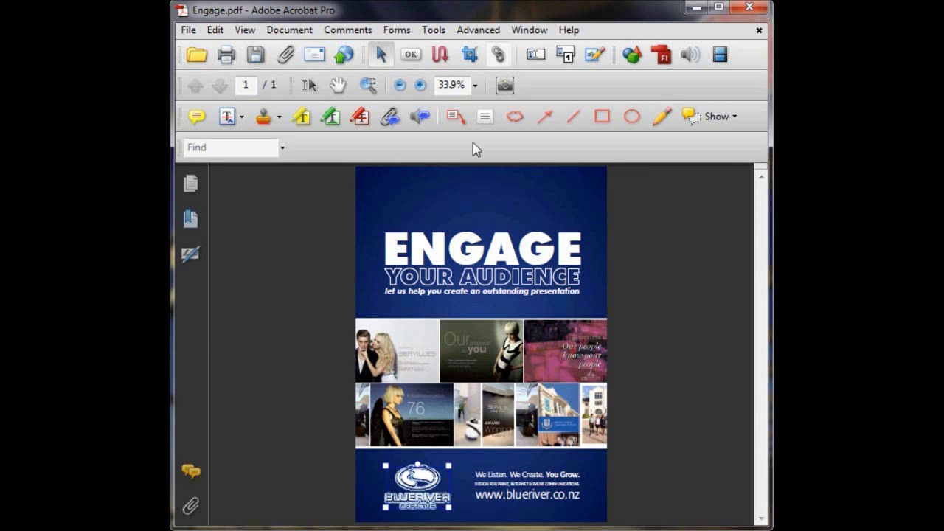
click(378, 53)
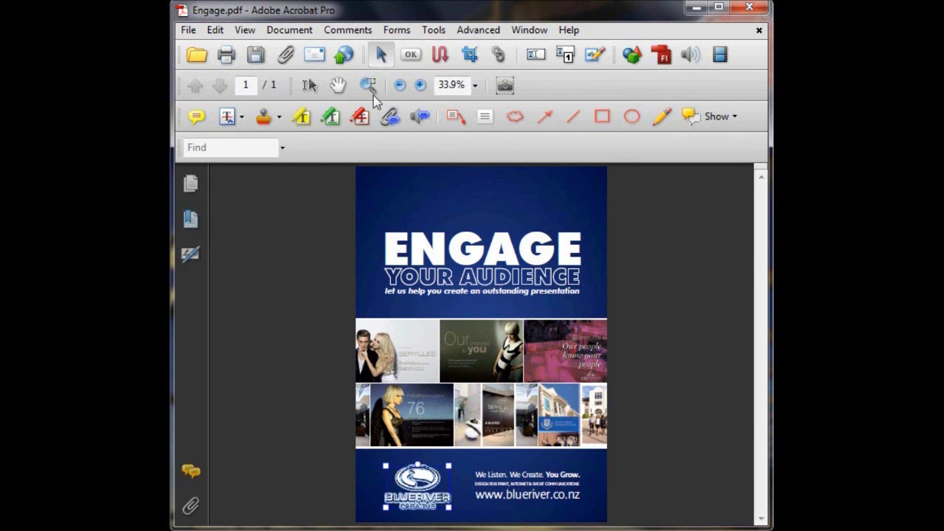
click(339, 87)
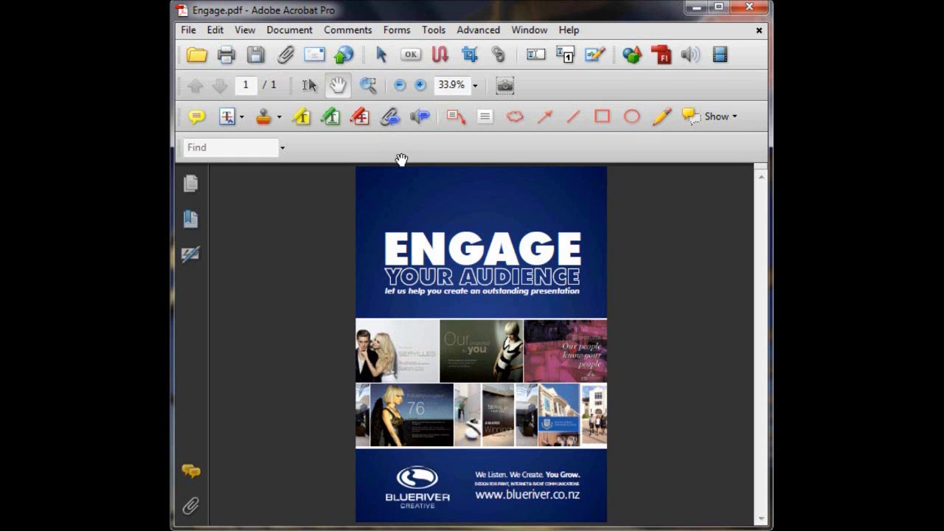
click(381, 55)
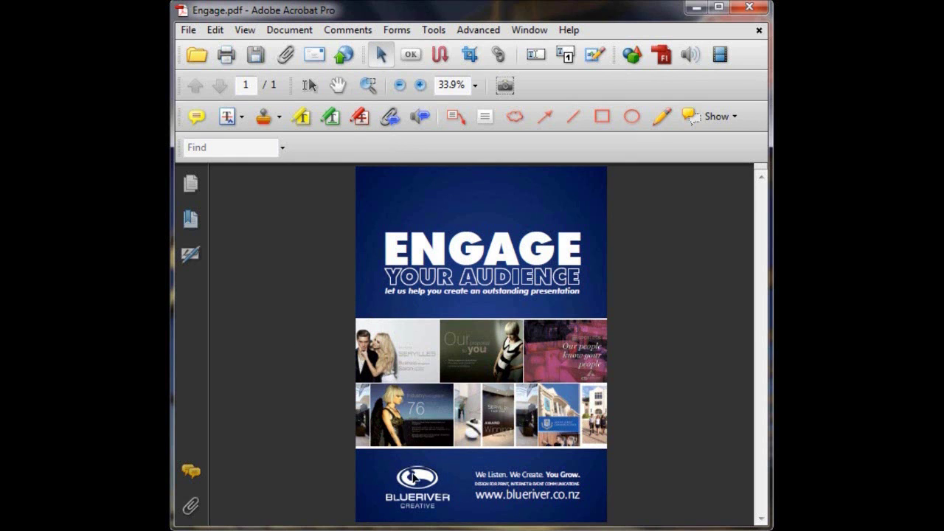
click(414, 478)
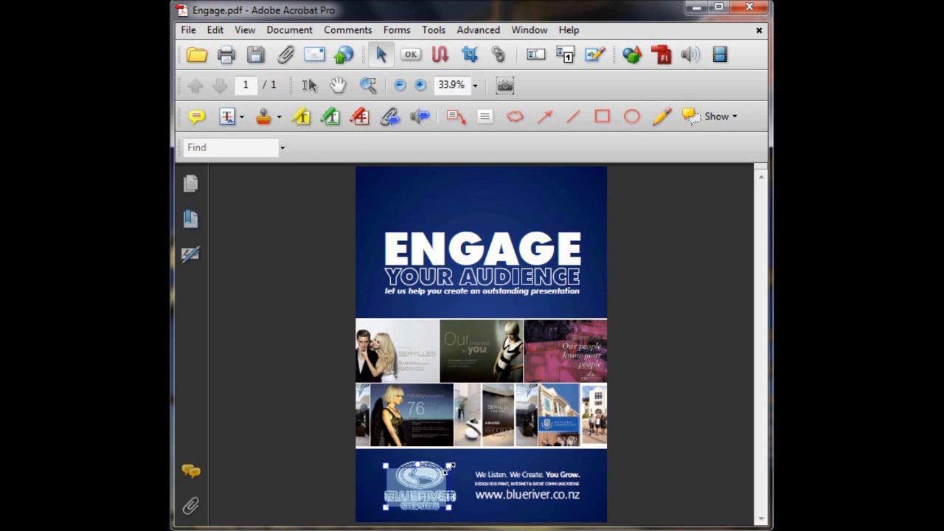
key(Escape)
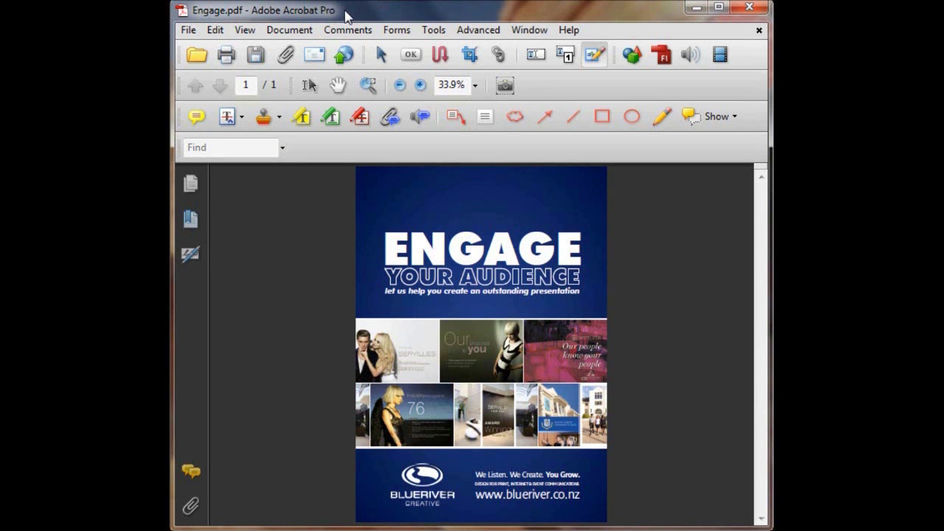
- Switch to the Hand tool and bring up the Advanced Editing list with the TouchUp Object Tool
key(h)
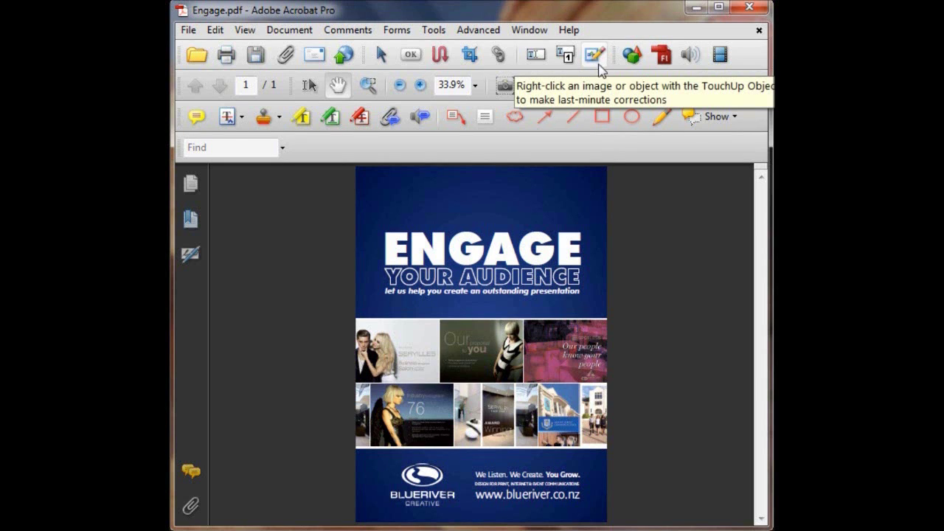
click(434, 30)
mouse_move(478, 91)
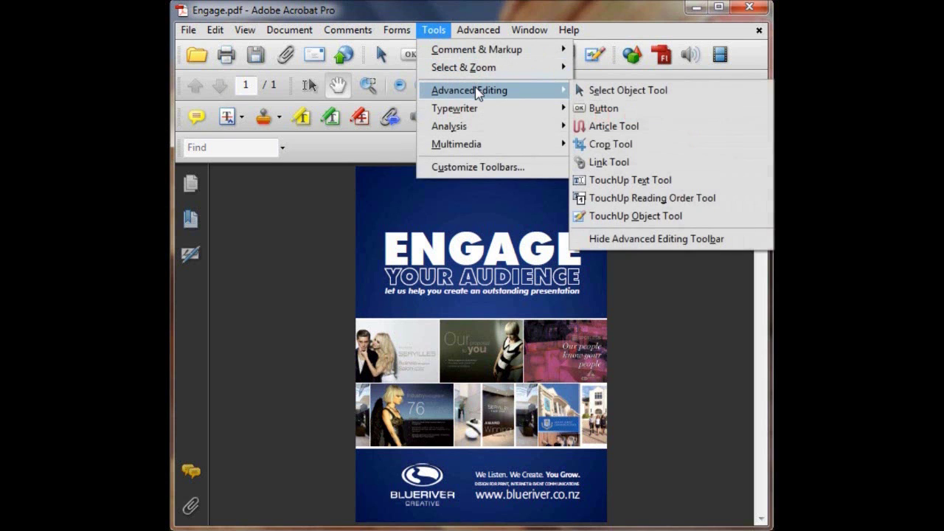
click(687, 216)
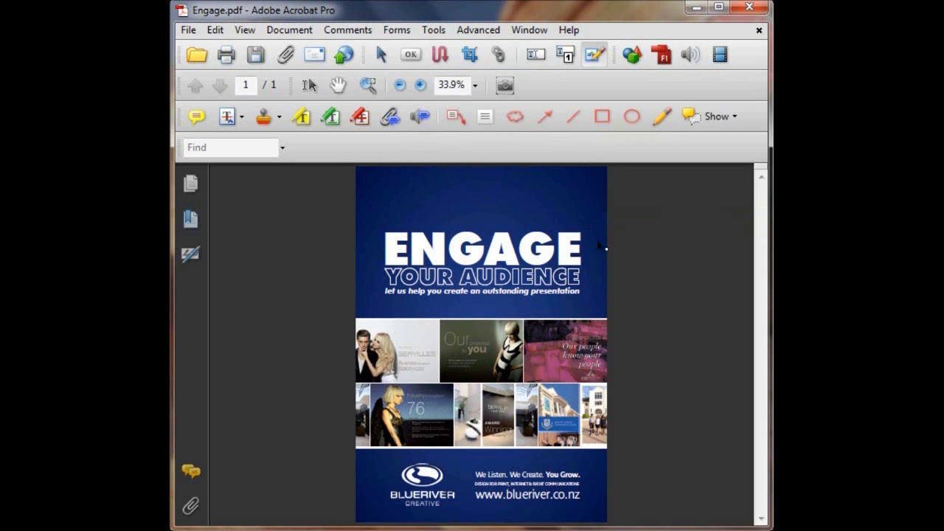
click(526, 250)
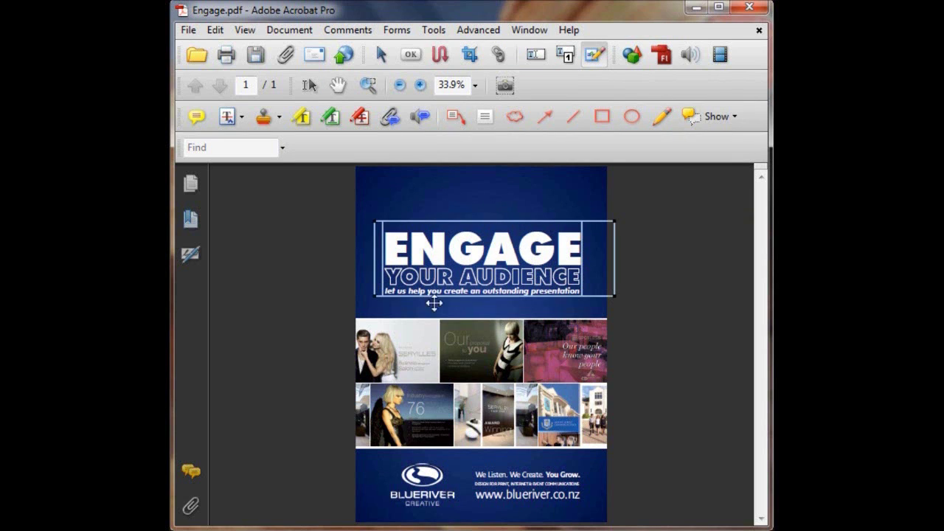
click(463, 354)
click(409, 351)
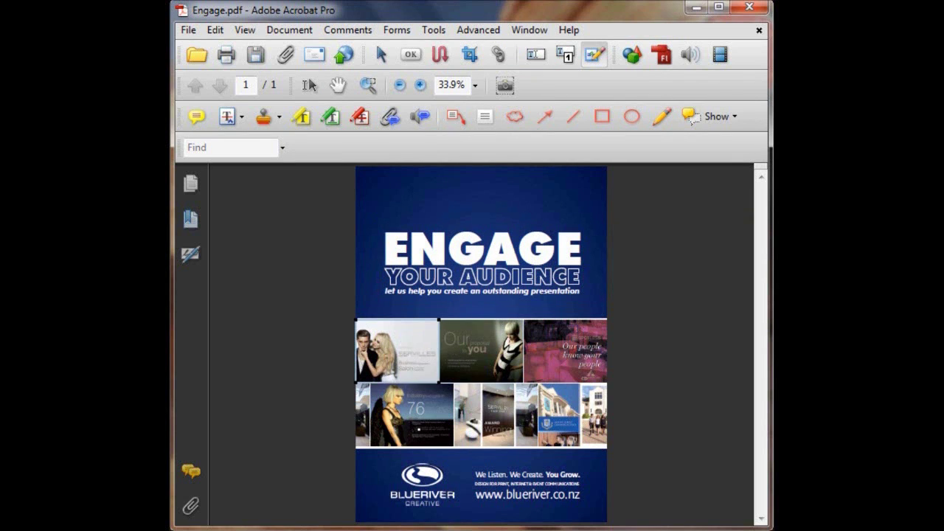
click(415, 428)
click(479, 433)
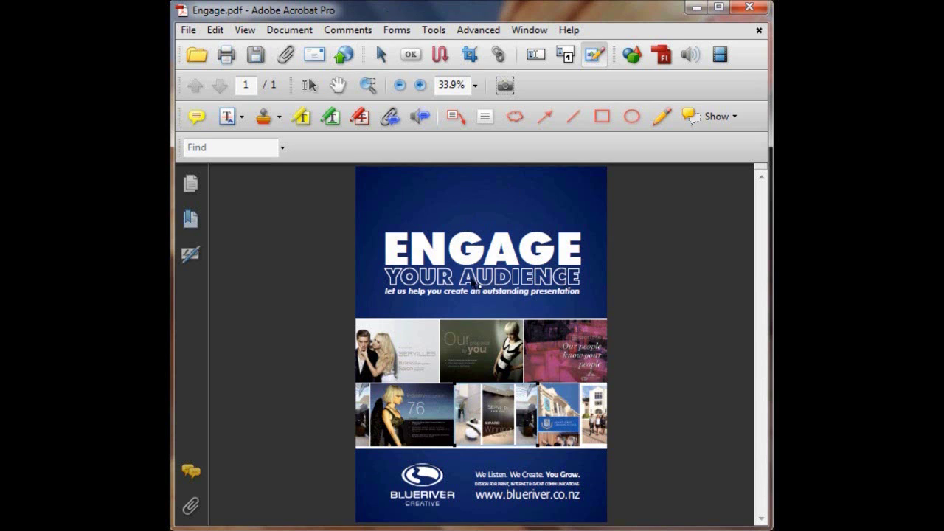
click(467, 341)
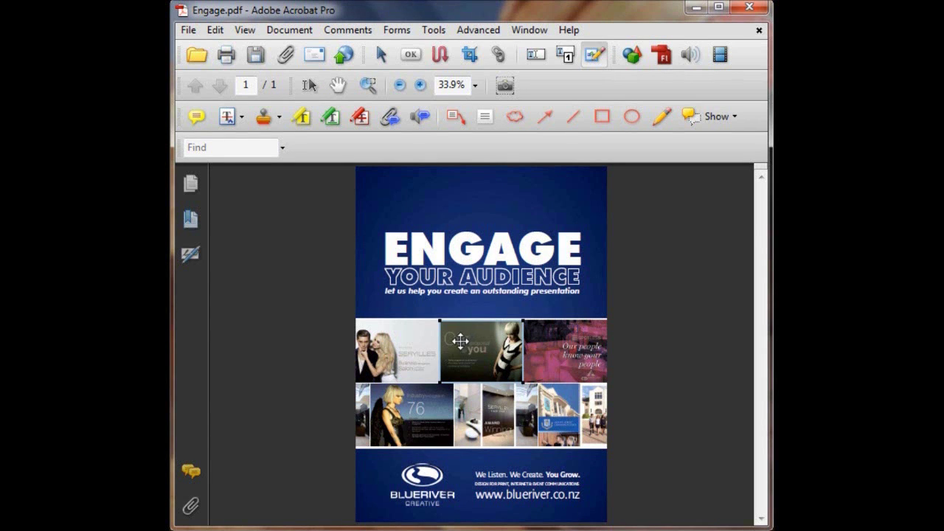
click(426, 403)
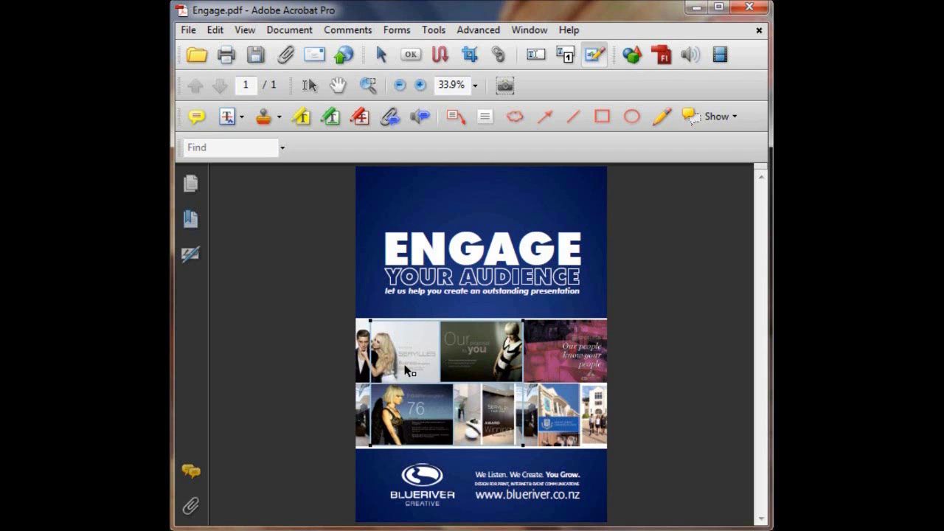
click(404, 370)
click(580, 342)
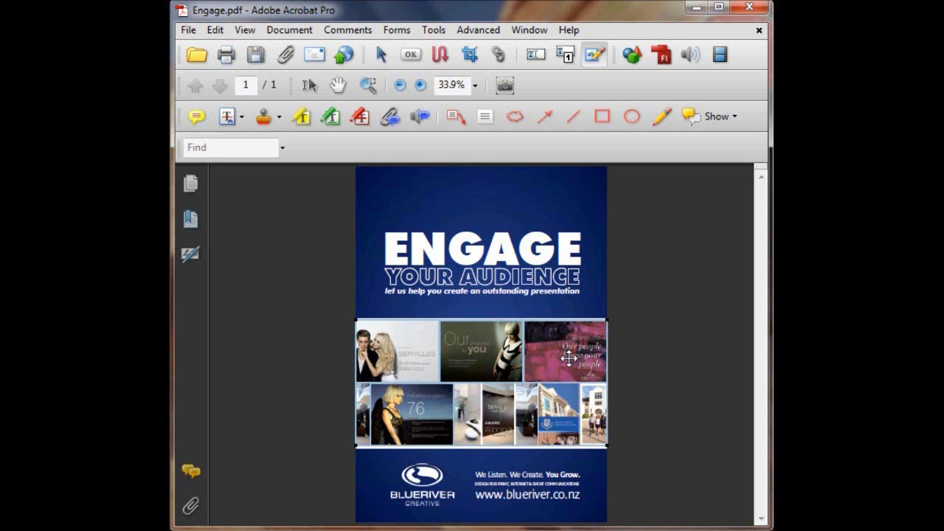
drag(569, 358, 583, 297)
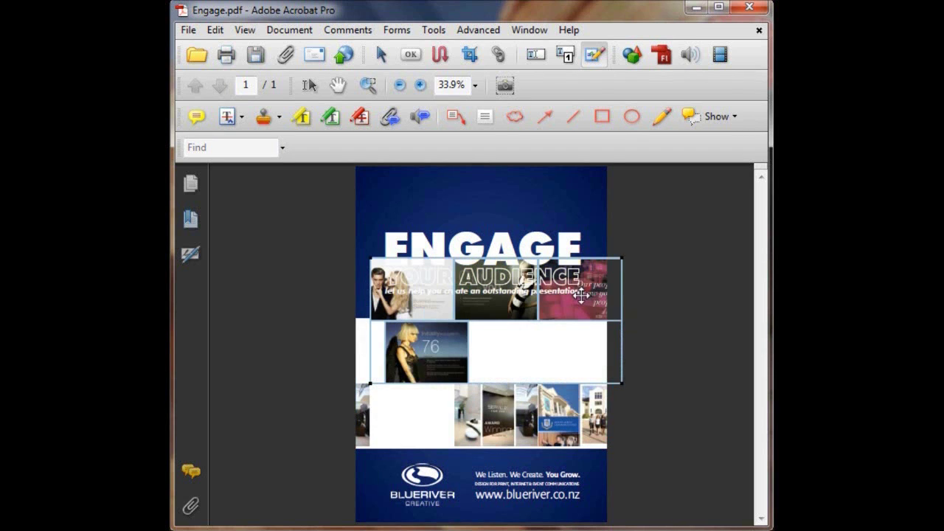
key(ctrl+z)
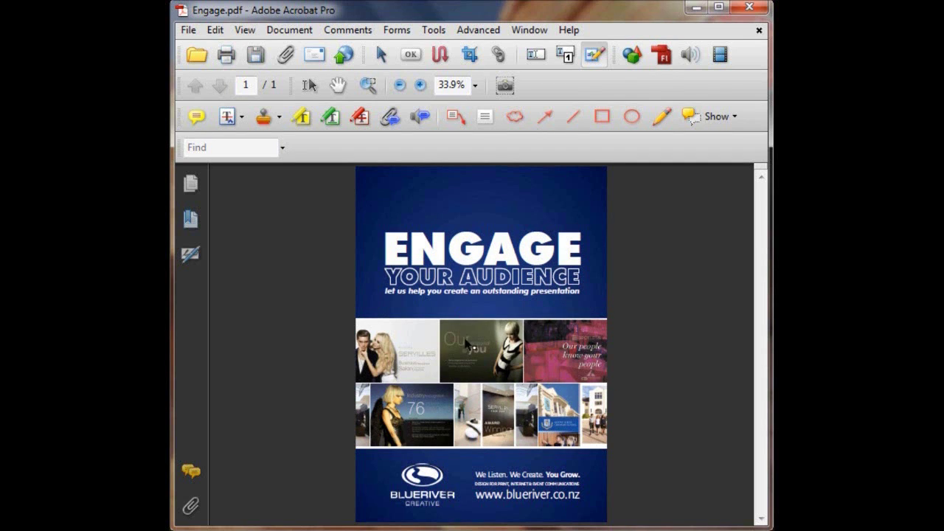
drag(476, 345, 465, 199)
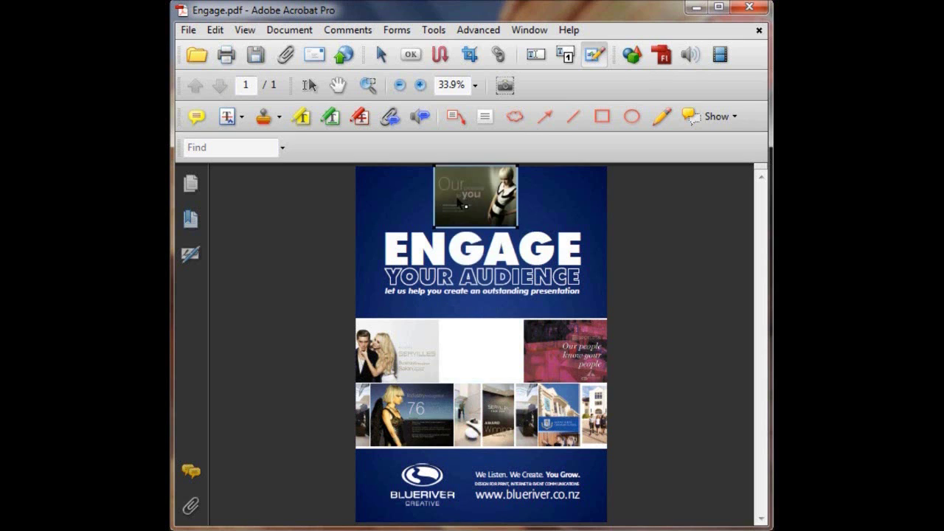
key(ctrl+z)
click(466, 348)
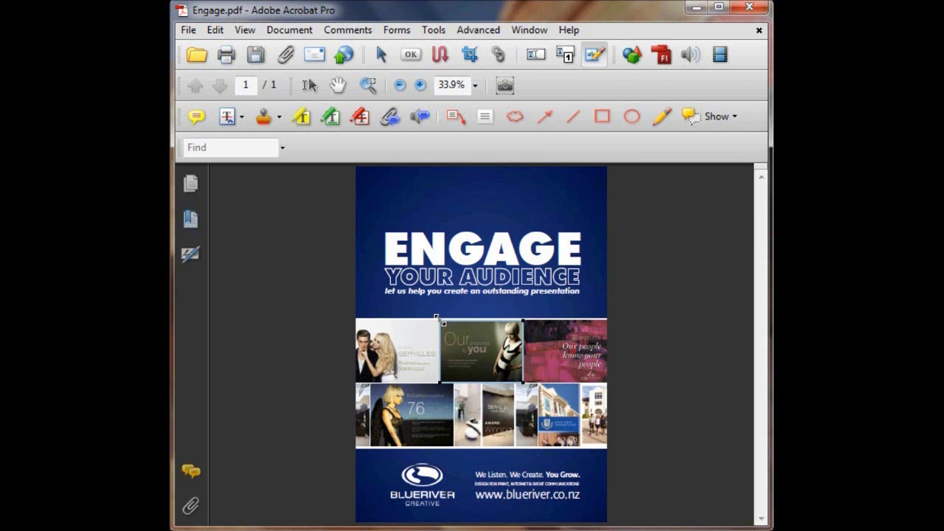
drag(437, 319, 419, 298)
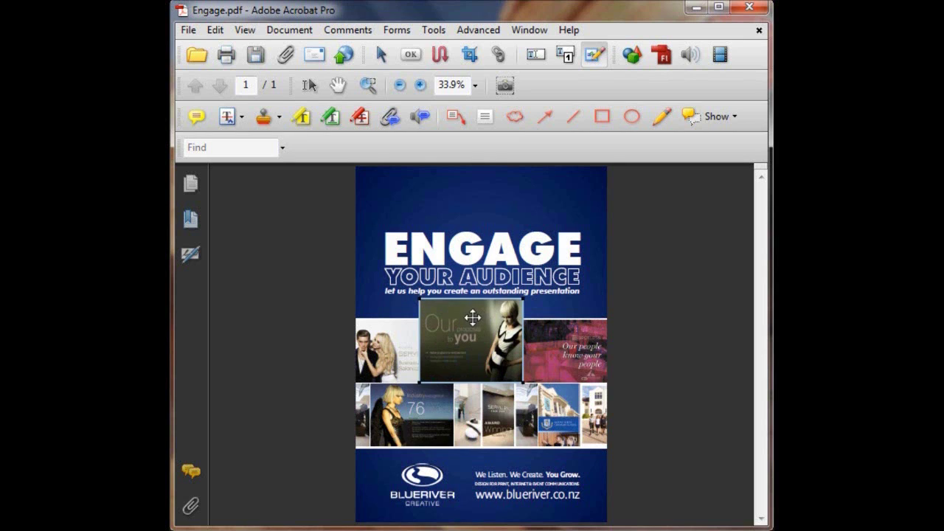
key(ctrl+z)
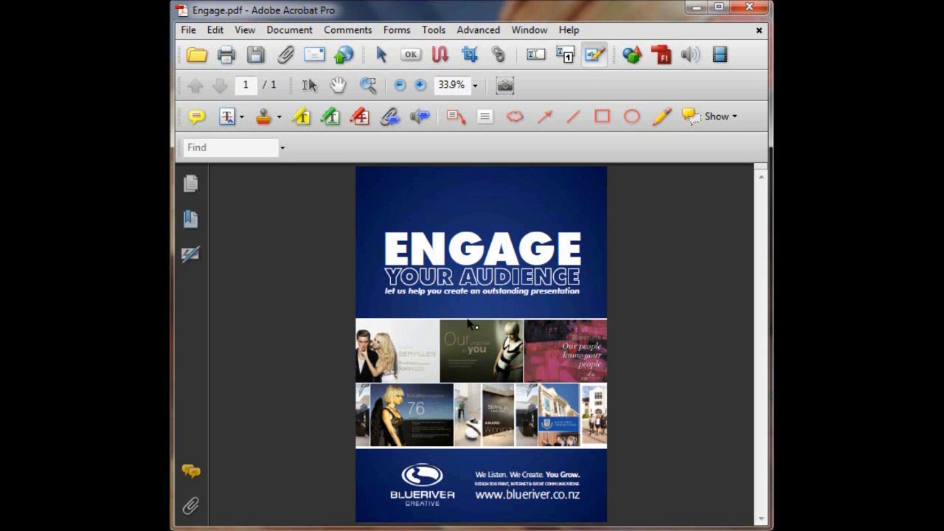